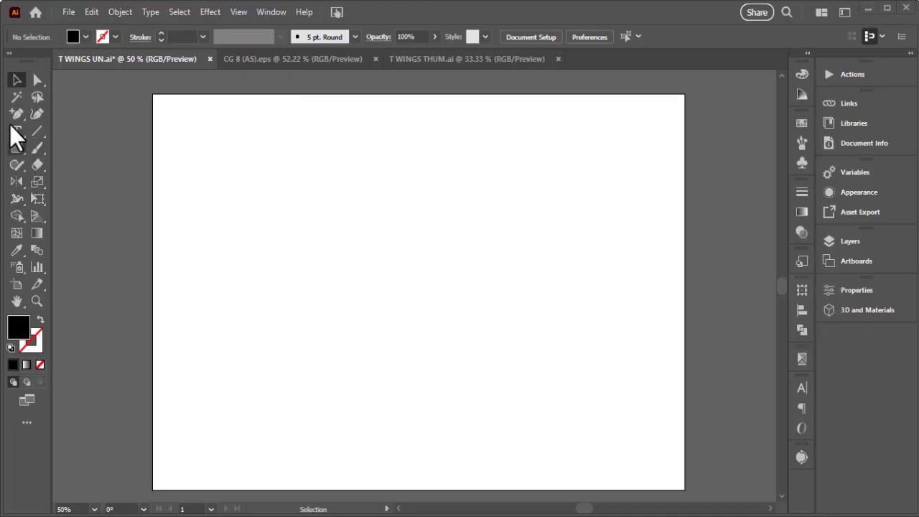
- Type the letters 'DG' on the artboard and move them toward the centre
left_click(17, 131)
left_click(302, 224)
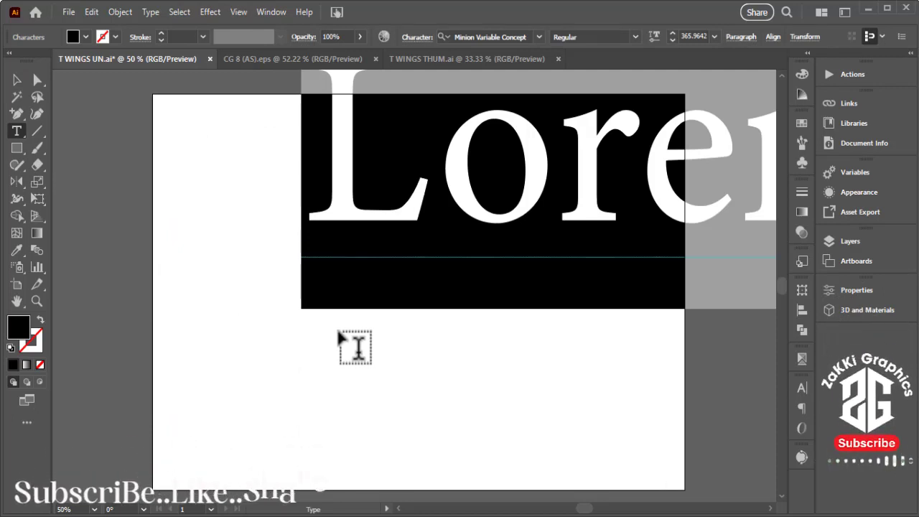
type("d")
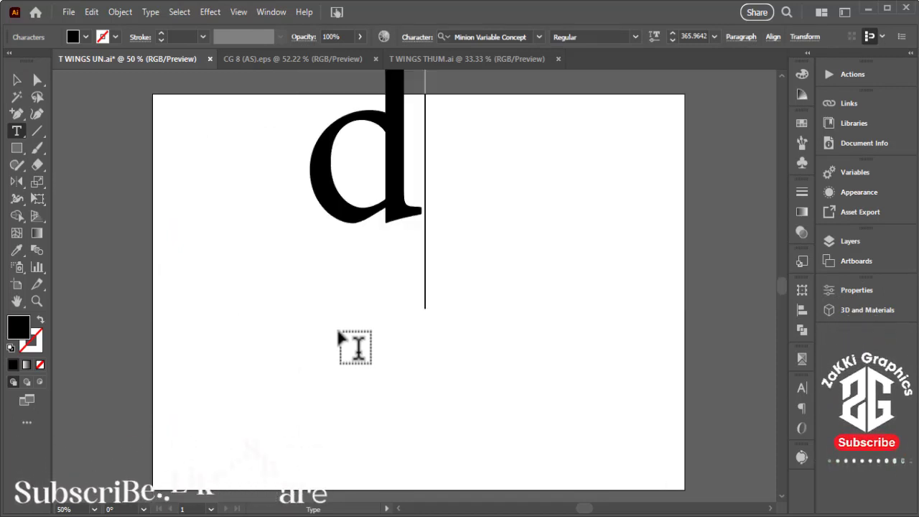
key("BackSpace")
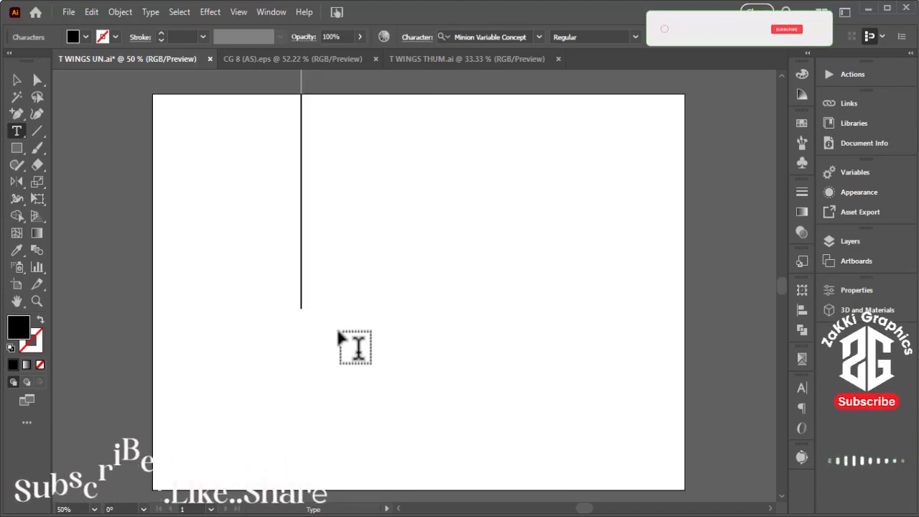
type("DG")
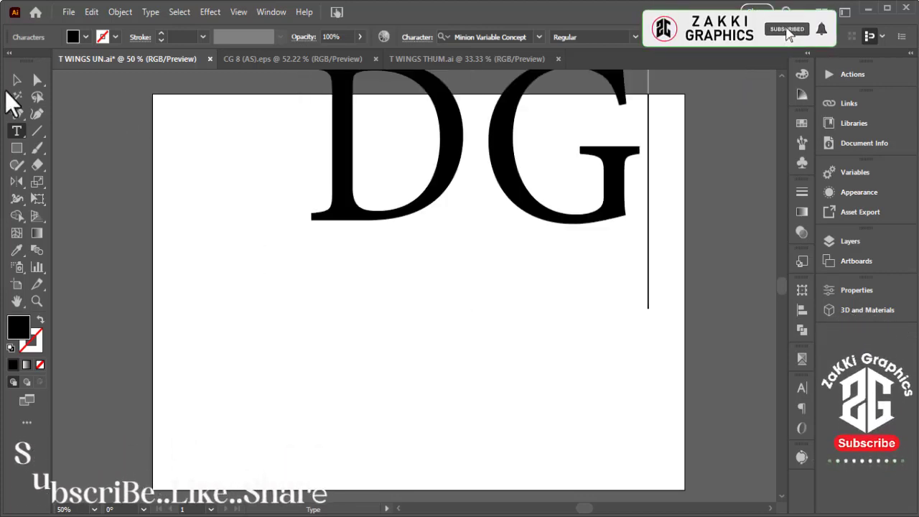
left_click(16, 80)
left_click_drag(517, 198, 446, 337)
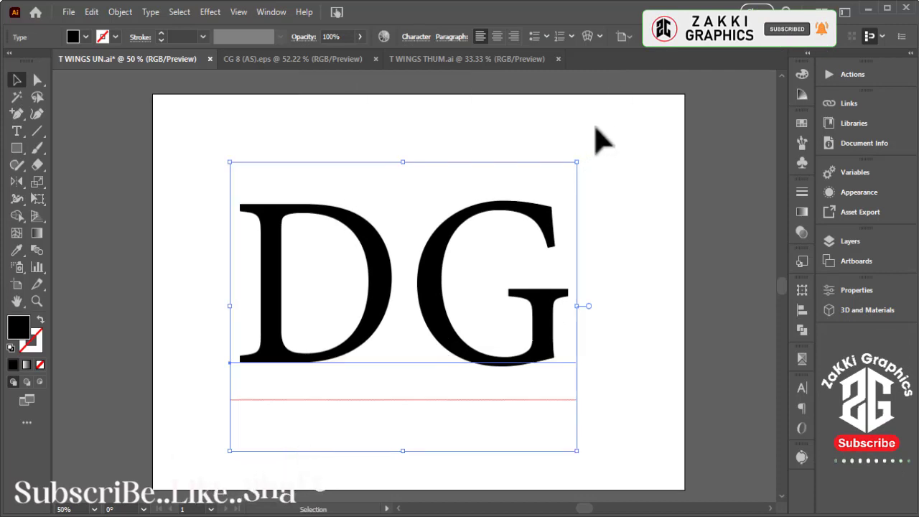
- Convert the DG text to outlines and ungroup the D and G shapes
right_click(431, 312)
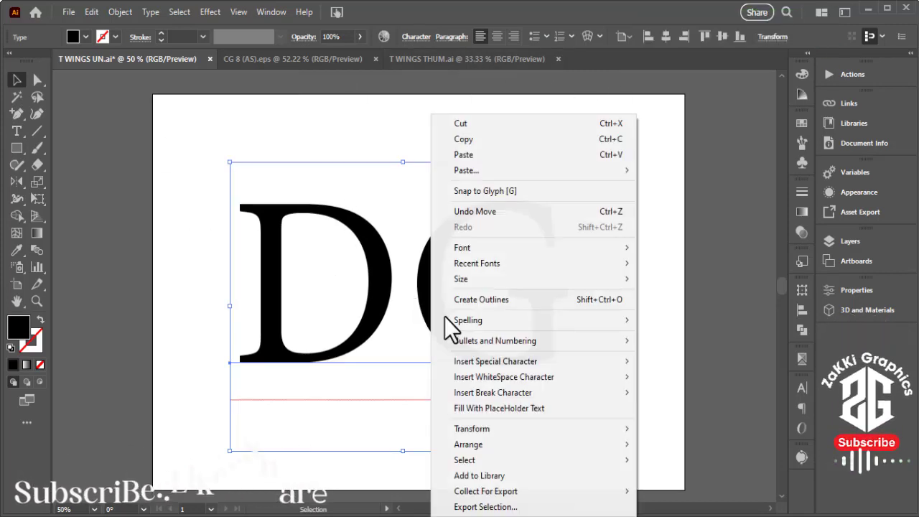
left_click(495, 299)
left_click(447, 307)
right_click(424, 312)
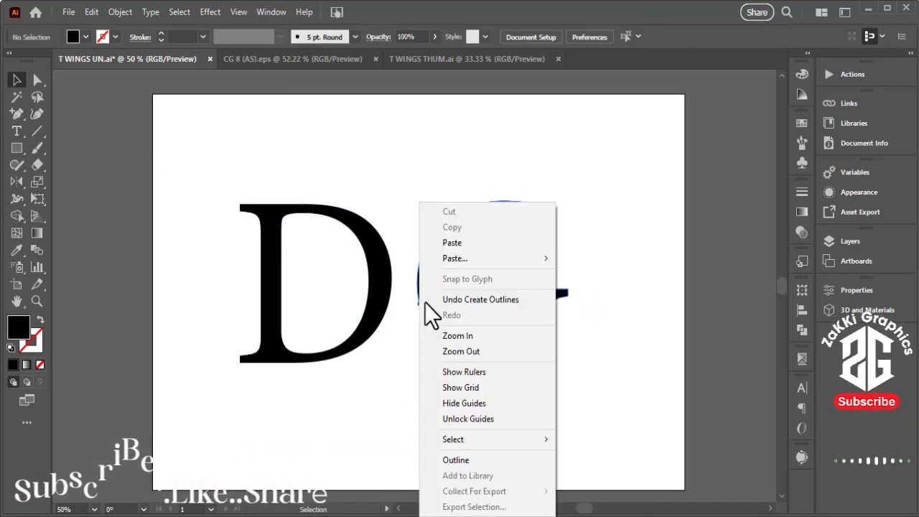
left_click(392, 371)
right_click(449, 309)
left_click(472, 386)
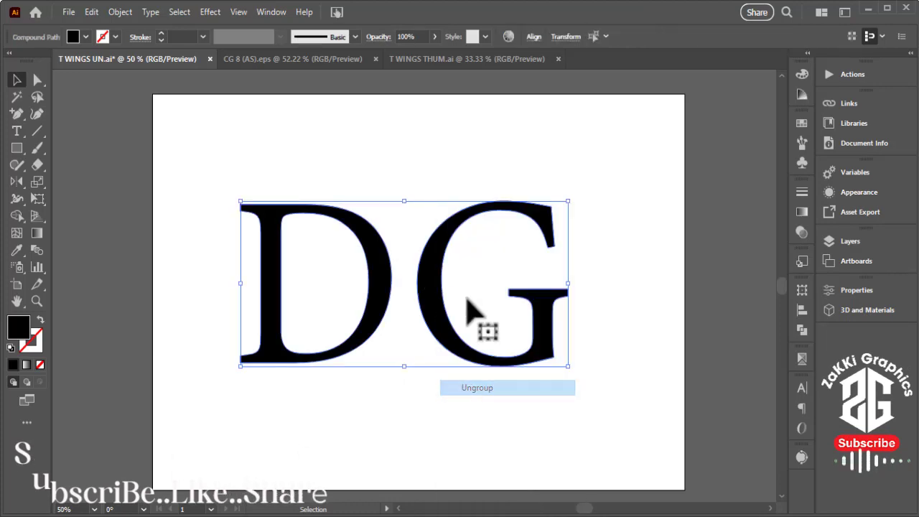
- Slide the G over the D, then select both letters and enlarge them
left_click_drag(449, 323, 345, 329)
key("ctrl+a")
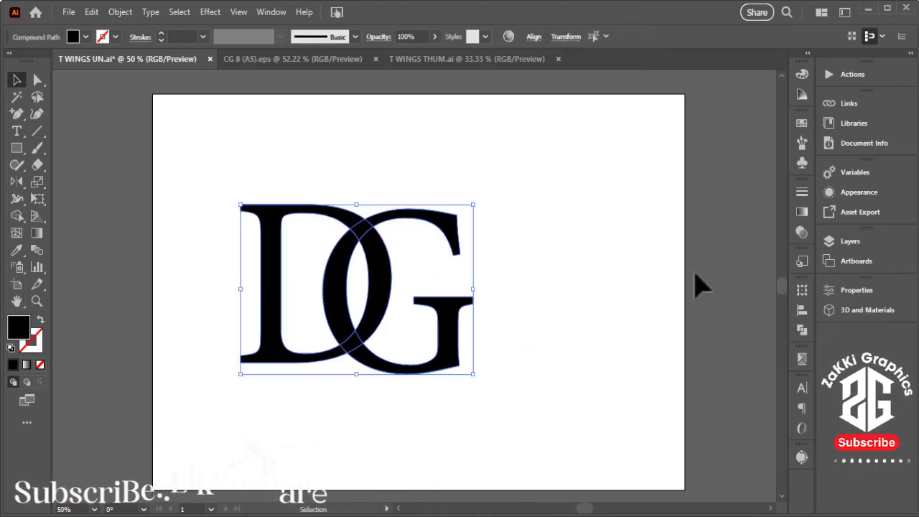
left_click(803, 309)
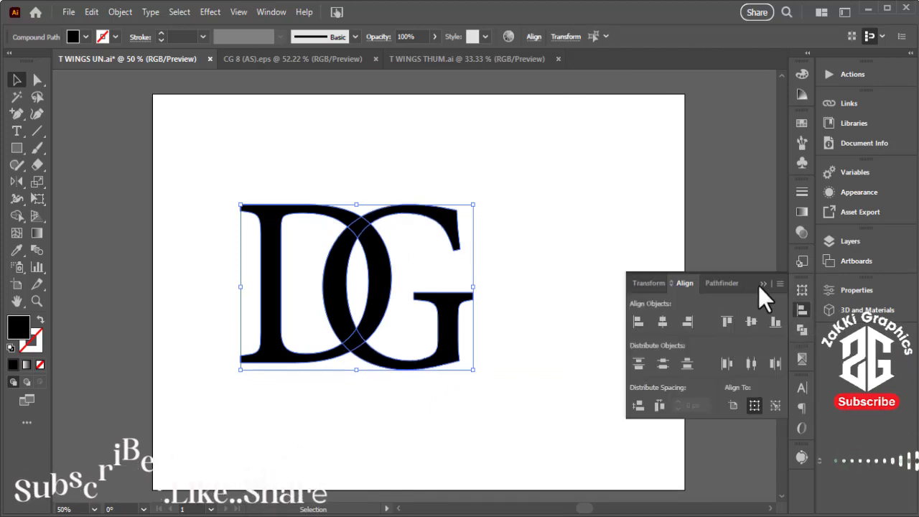
left_click(616, 312)
left_click(17, 80)
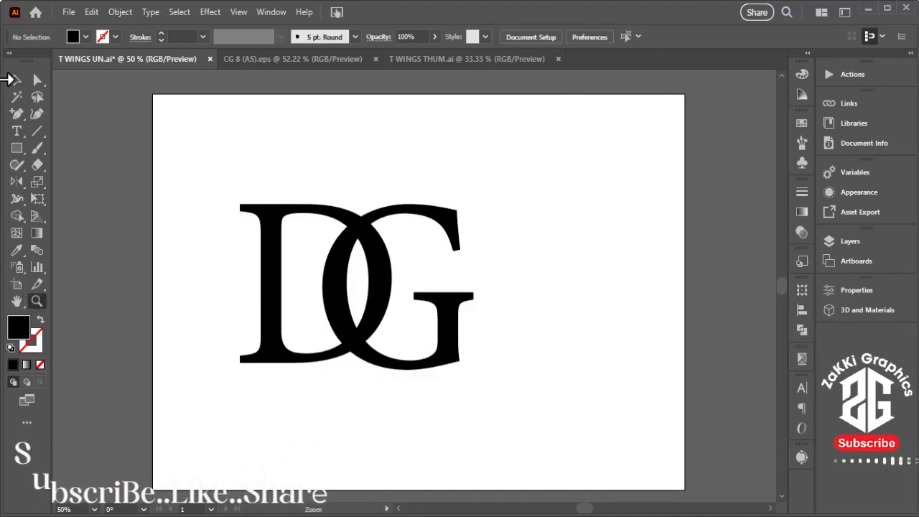
mouse_move(223, 182)
left_mouse_down()
mouse_move(501, 411)
mouse_move(476, 374)
mouse_move(570, 437)
left_mouse_up()
left_click_drag(377, 410, 424, 418)
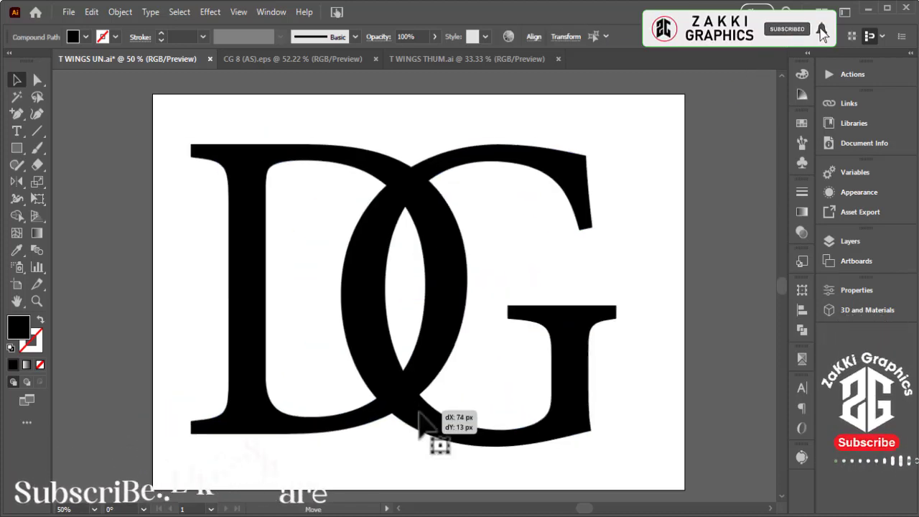
- Apply a 10 px Offset Path to the DG letters and reselect letters plus outlines
left_click(120, 12)
mouse_move(170, 359)
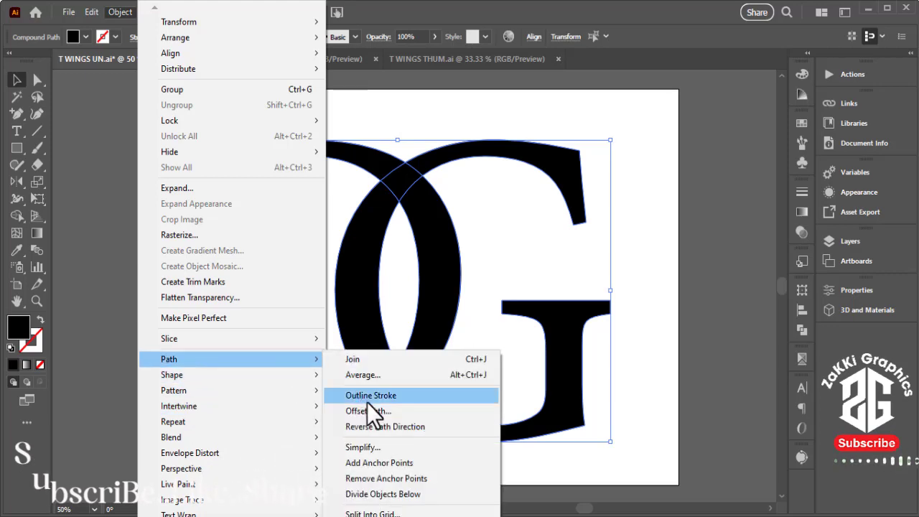
left_click(370, 411)
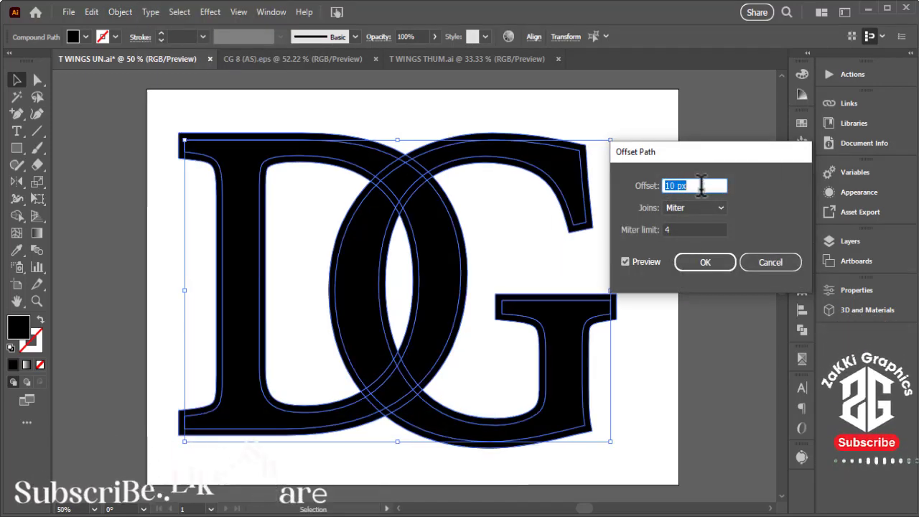
left_click(706, 263)
left_click(656, 252)
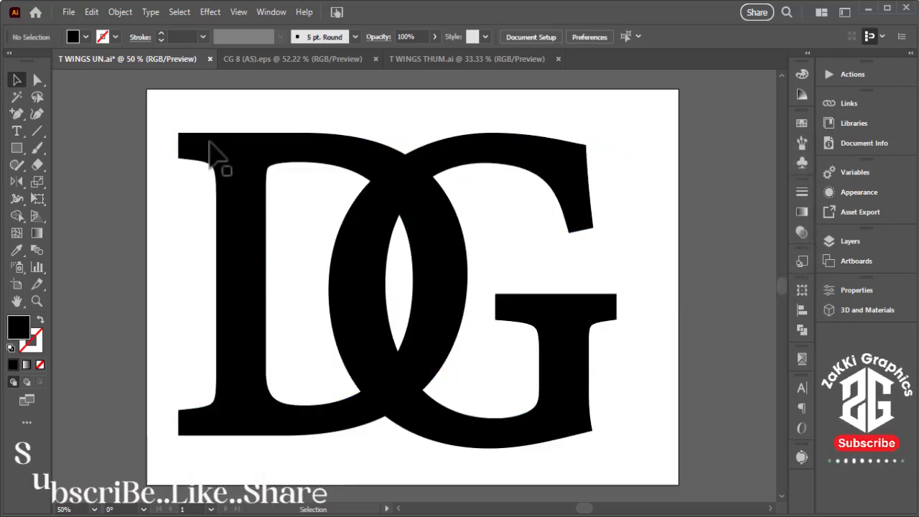
left_click(421, 225)
left_click_drag(666, 159, 323, 225)
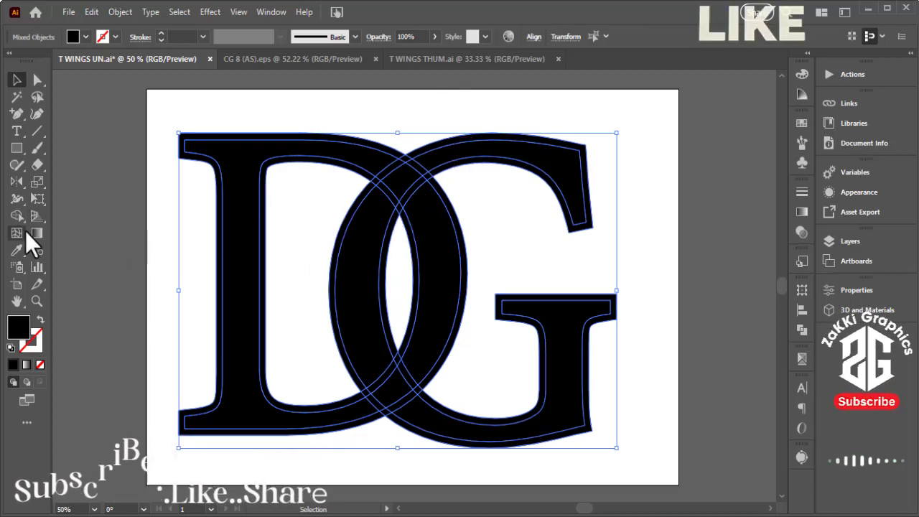
- Zoom into the top D–G crossing and delete its overlap and outer arch strip with Shape Builder
left_click(16, 216)
key("z")
left_click_drag(410, 158, 451, 180)
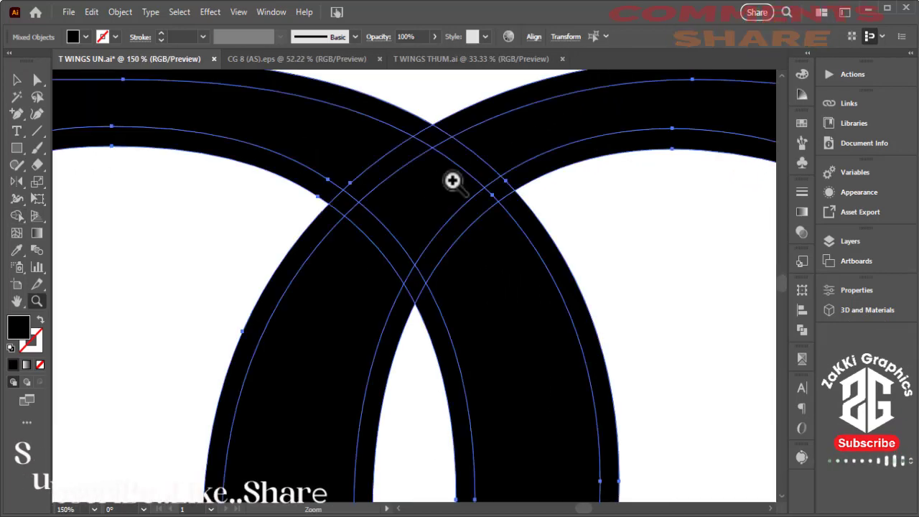
left_click(17, 216)
left_click(505, 172)
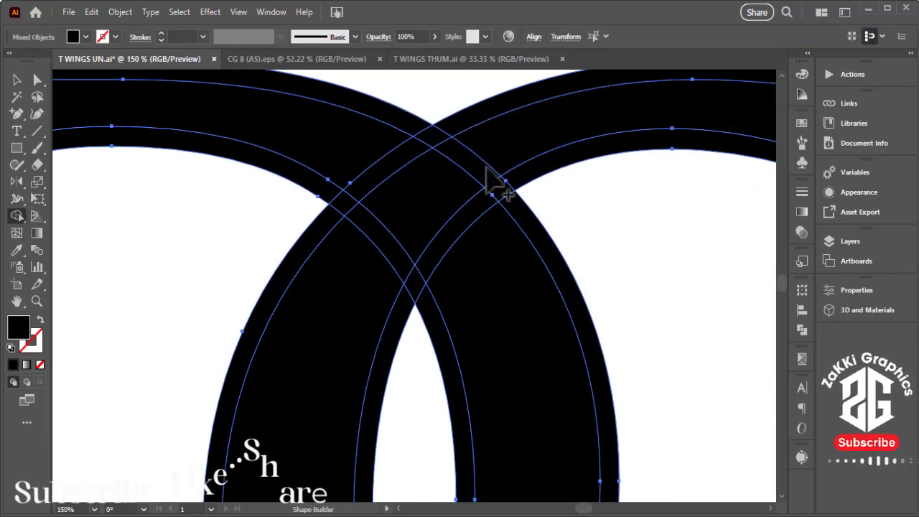
left_click(433, 136, "alt")
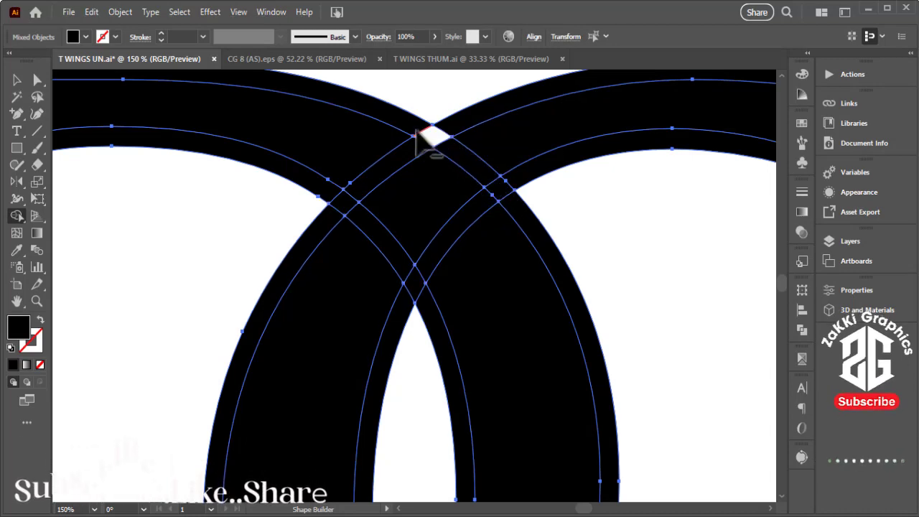
left_click(513, 209, "alt")
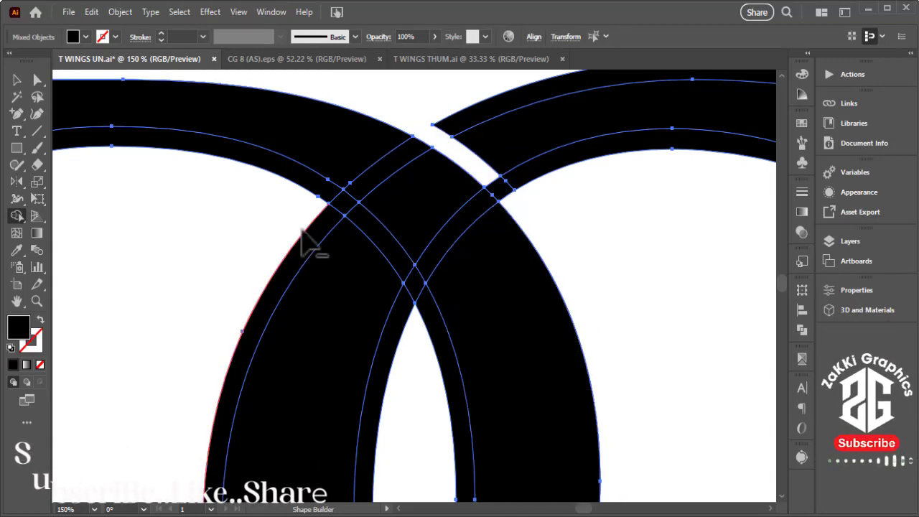
- Remove the remaining strips, merge the upper-left band with the right arch, and zoom out
left_click(311, 244, "alt")
left_click(396, 319, "alt")
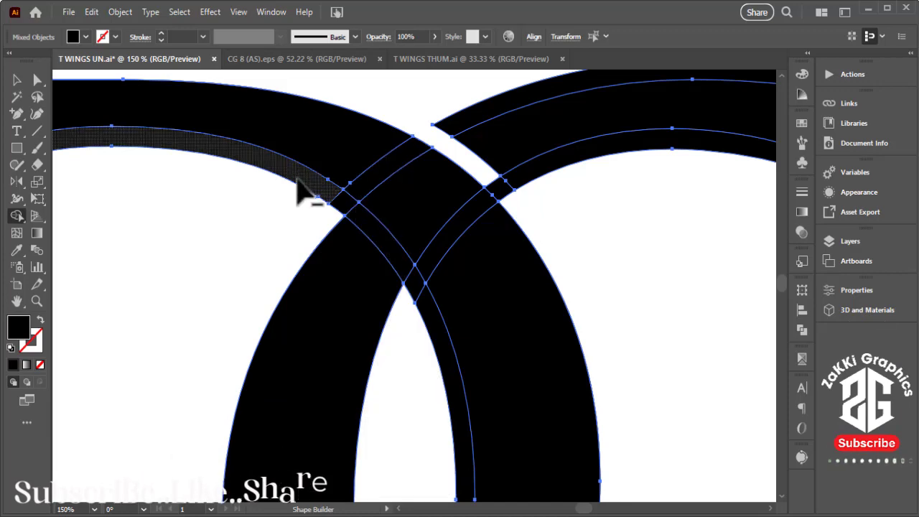
left_click(312, 191, "alt")
left_click(431, 313, "alt")
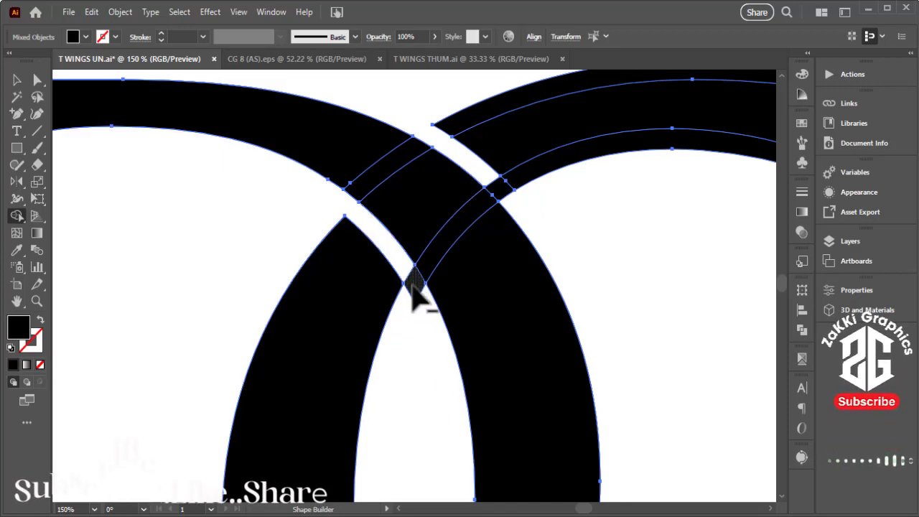
mouse_move(431, 170)
left_mouse_down()
mouse_move(513, 294)
mouse_move(511, 237)
left_mouse_up()
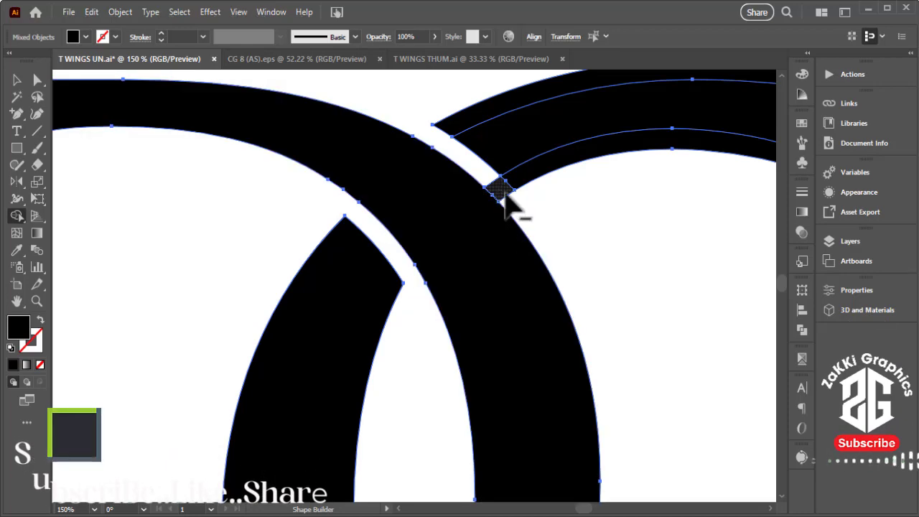
left_click(505, 185, "alt")
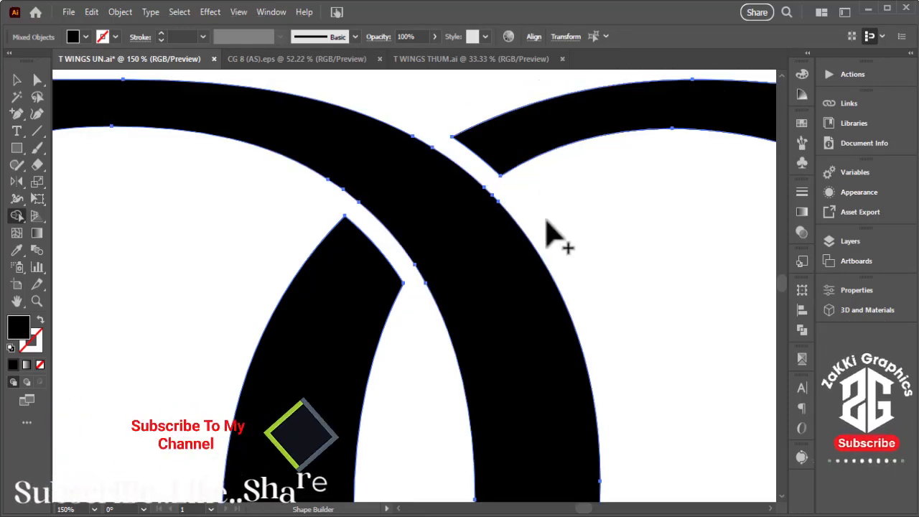
key("ctrl+minus")
key("ctrl+minus")
key("ctrl+minus")
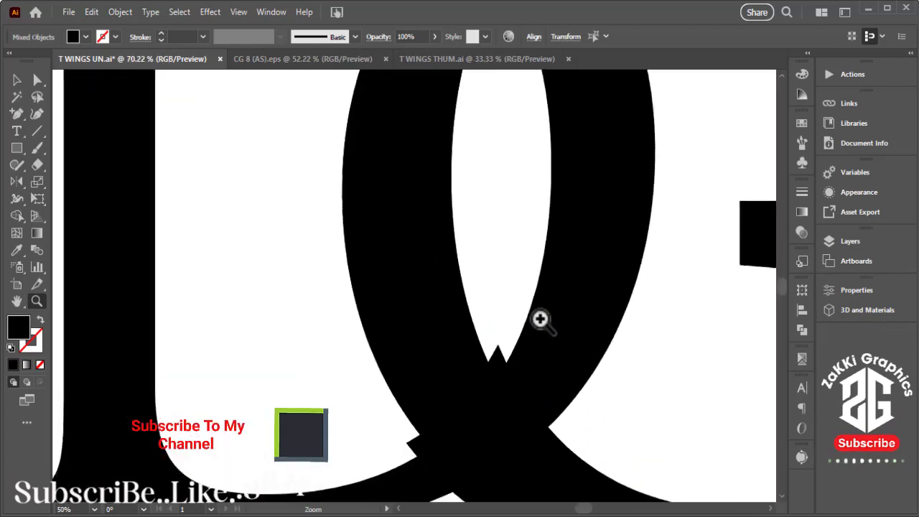
- Zoom into the lower crossing, select the monogram, and delete and merge overlap pieces with Shape Builder
left_click_drag(376, 333, 497, 338)
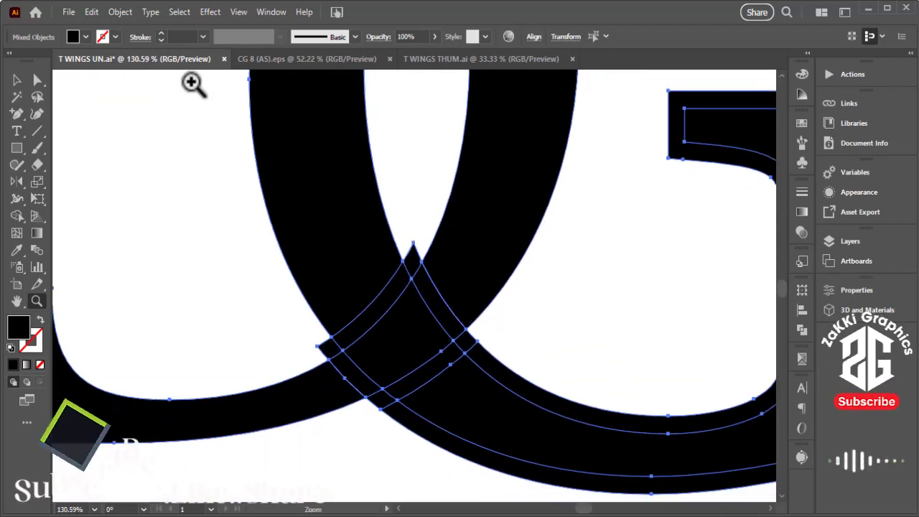
left_click(17, 80)
left_click(158, 179)
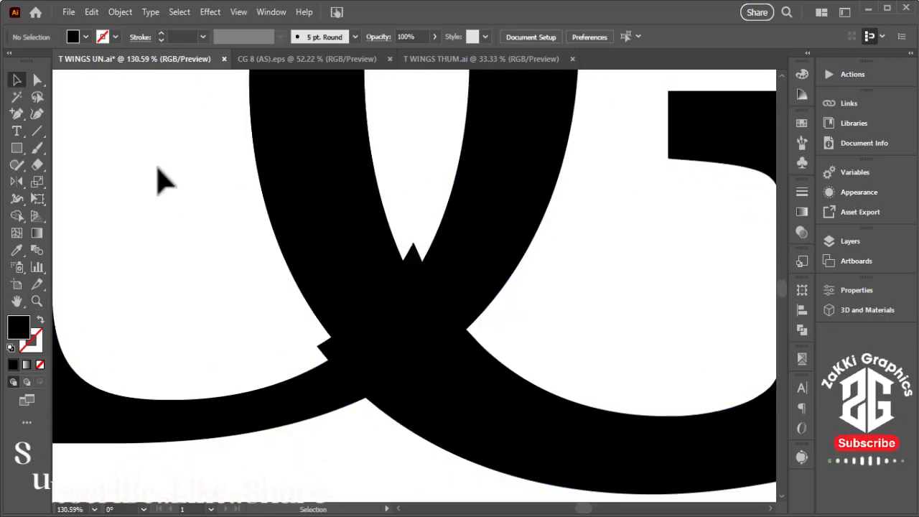
left_click_drag(158, 179, 626, 421)
left_click(17, 215)
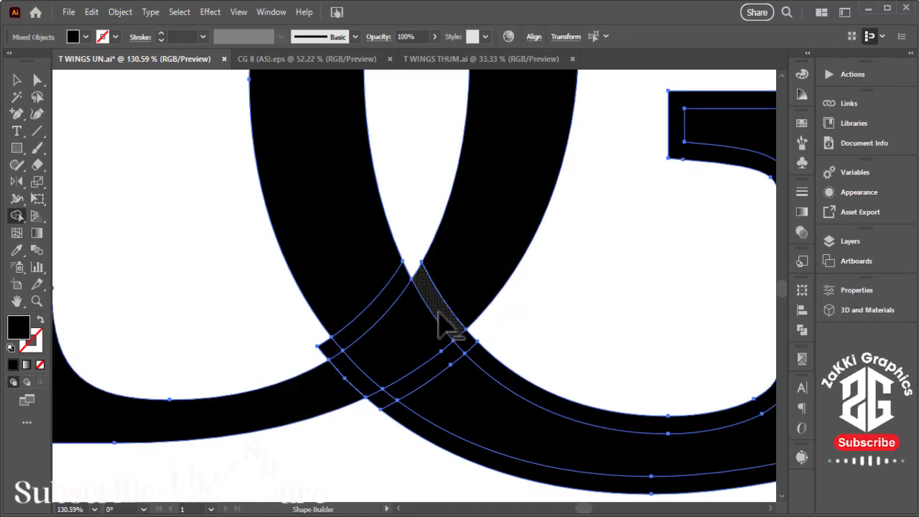
left_click(442, 327, "alt")
left_click(366, 390, "alt")
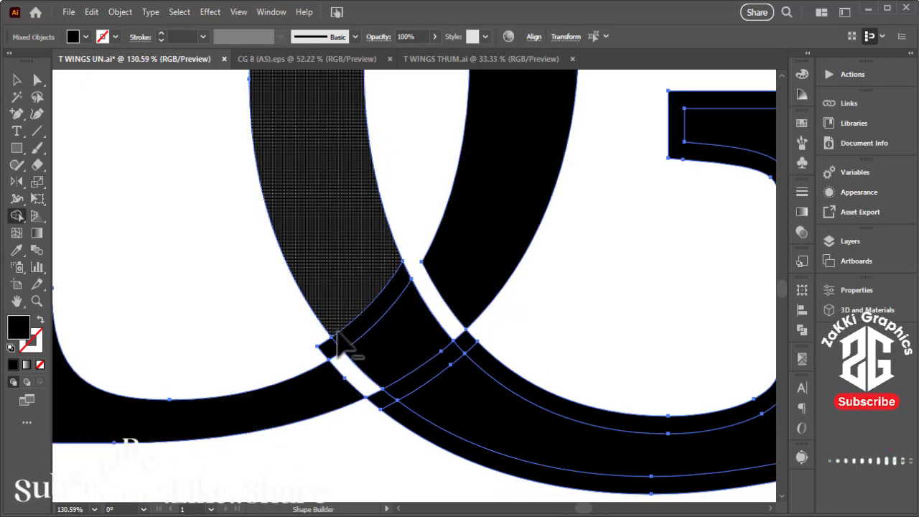
mouse_move(344, 346)
left_mouse_down()
mouse_move(383, 410)
mouse_move(502, 381)
left_mouse_up()
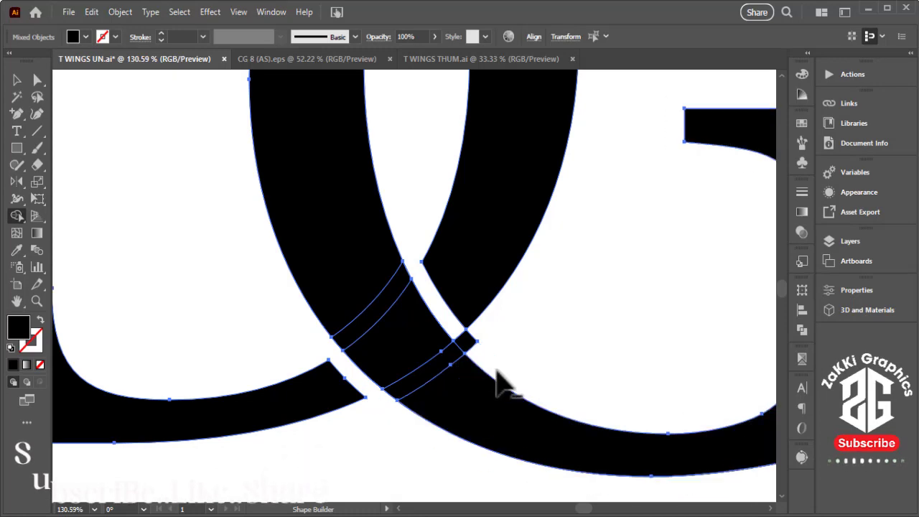
left_click(476, 350)
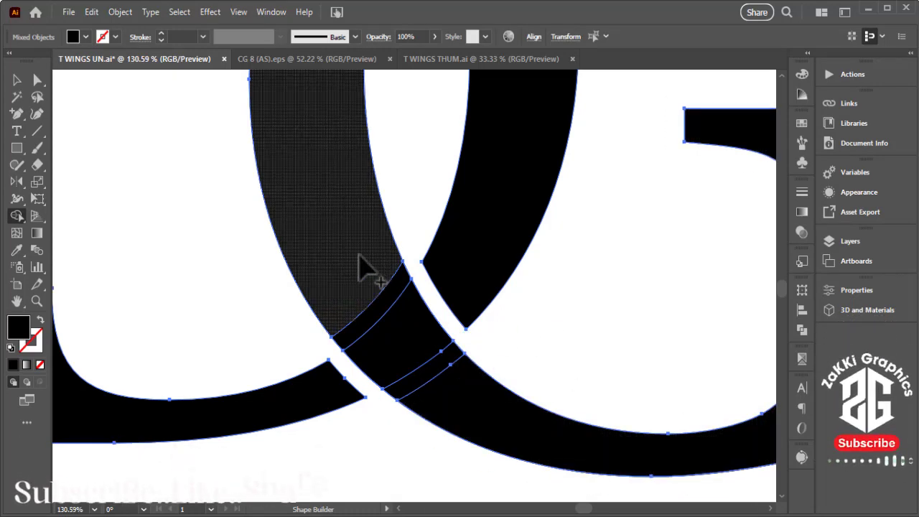
- Merge the lower crossing stroke pieces, zoom out, and select all the DG artwork
left_click_drag(363, 270, 472, 406)
key("ctrl+minus")
key("ctrl+minus")
key("ctrl+minus")
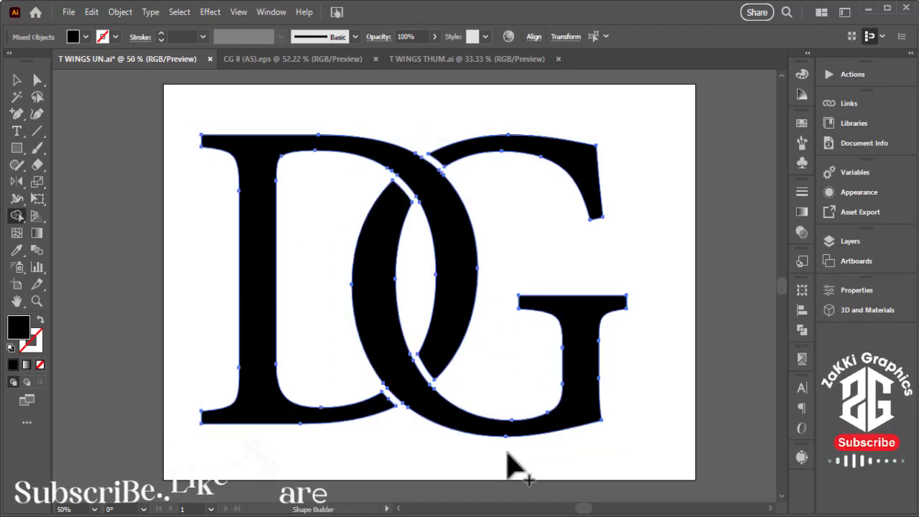
left_click(17, 80)
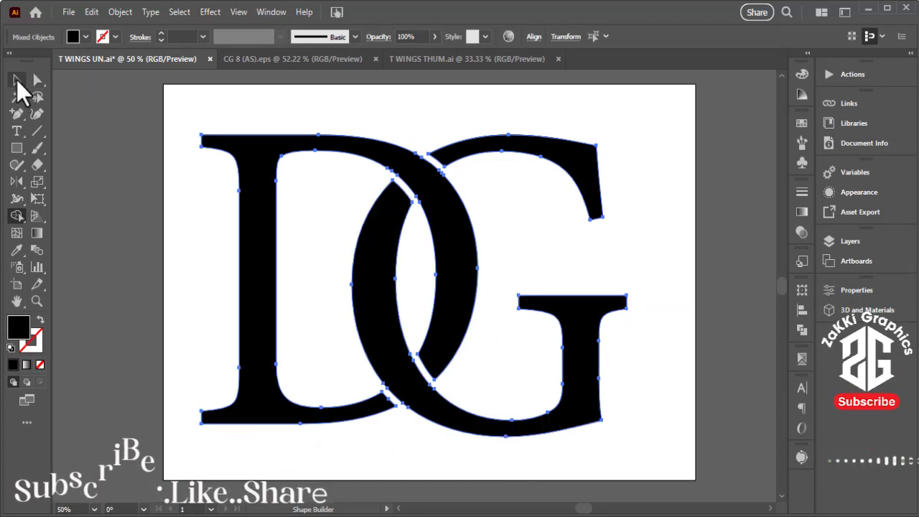
left_click(480, 399)
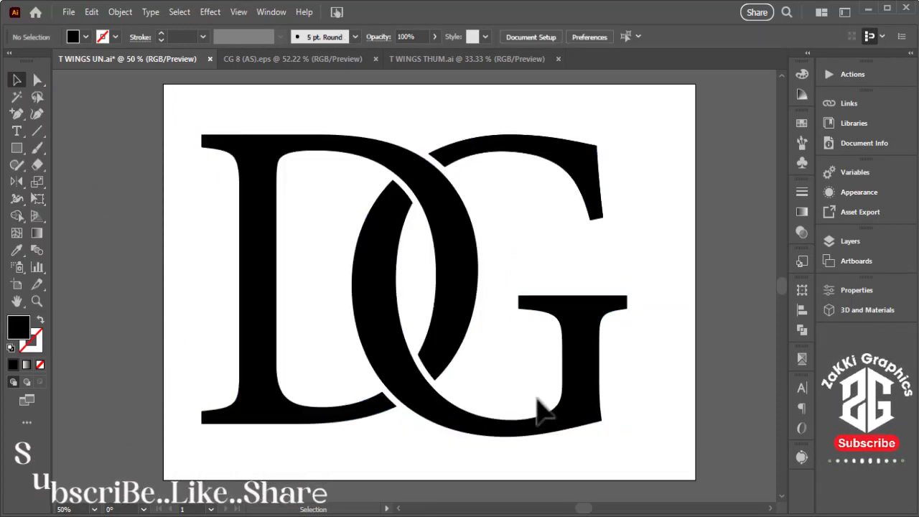
mouse_move(154, 164)
left_mouse_down()
mouse_move(590, 164)
mouse_move(493, 211)
left_mouse_up()
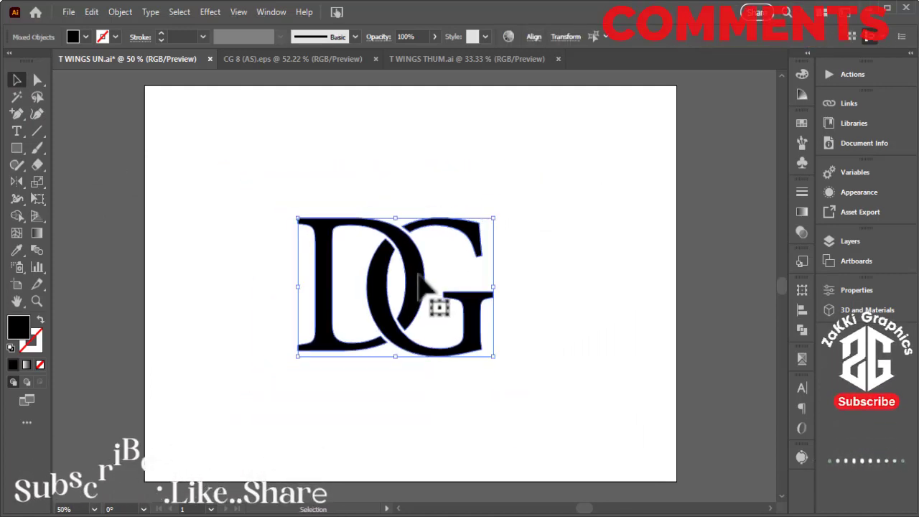
- Shrink the DG monogram and draw a large circle over it with the Ellipse tool
left_click_drag(425, 283, 431, 269)
right_click(266, 173)
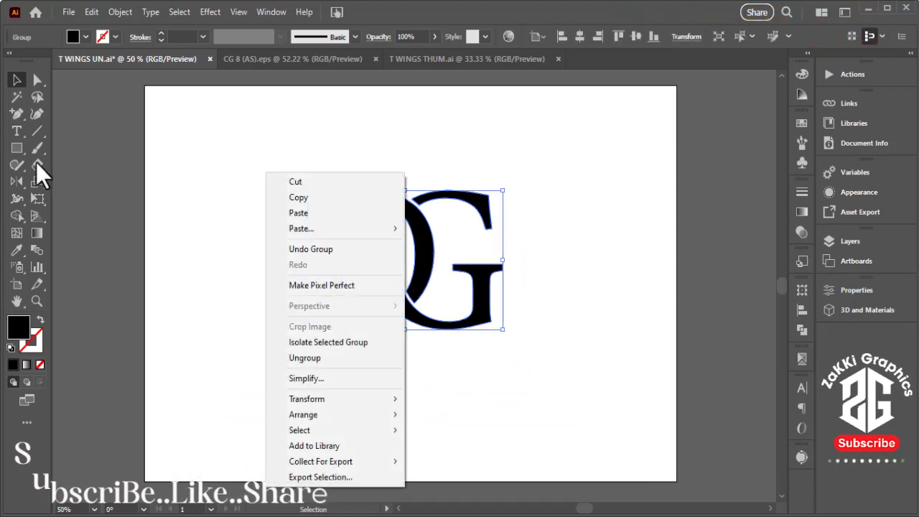
left_click(25, 149)
left_click(74, 182)
left_click_drag(400, 283, 533, 424)
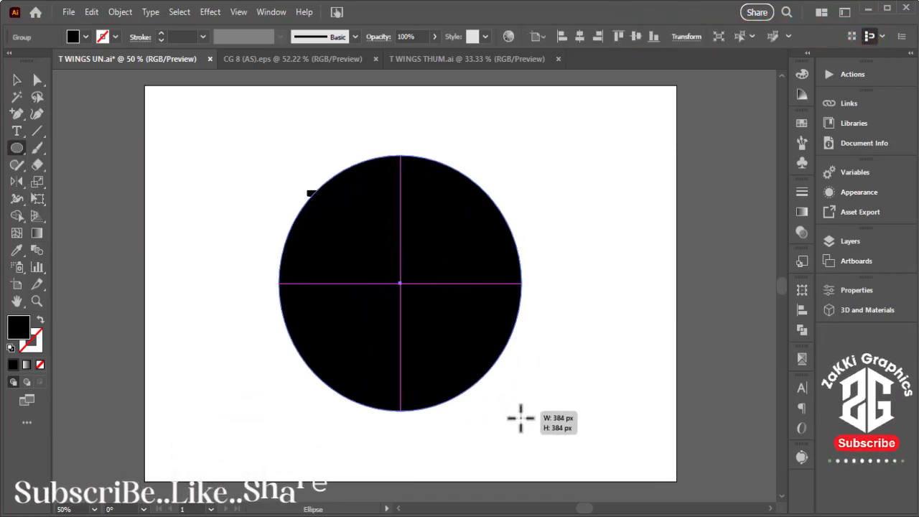
- Give the circle no fill and a thick black 26 pt stroke
left_click(85, 37)
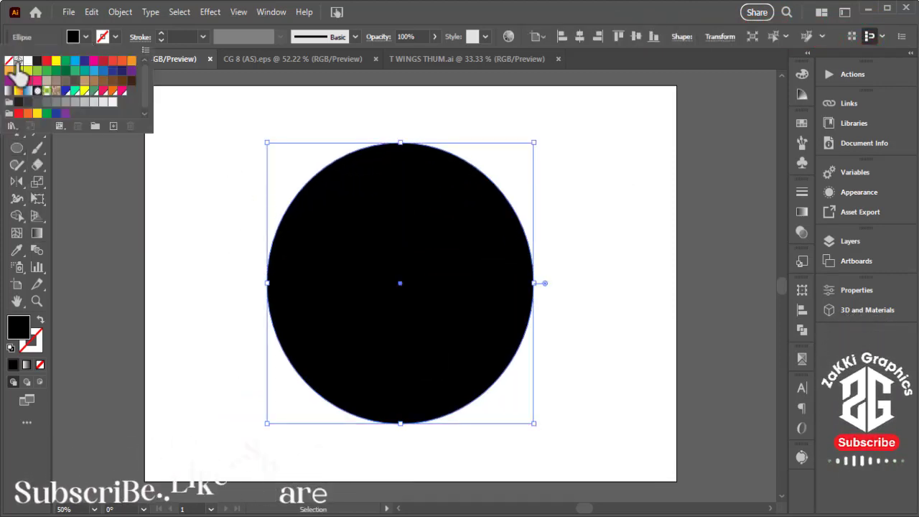
left_click(9, 60)
left_click(114, 37)
left_click(37, 60)
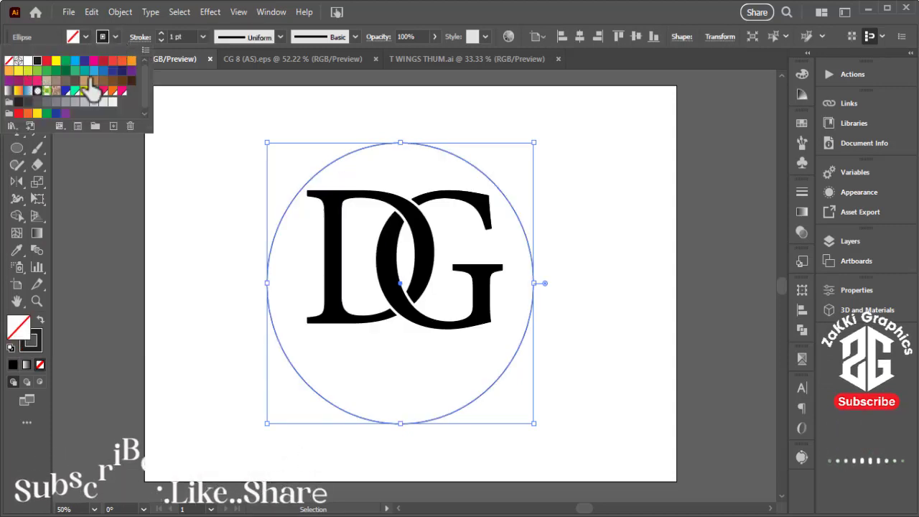
left_click(607, 212)
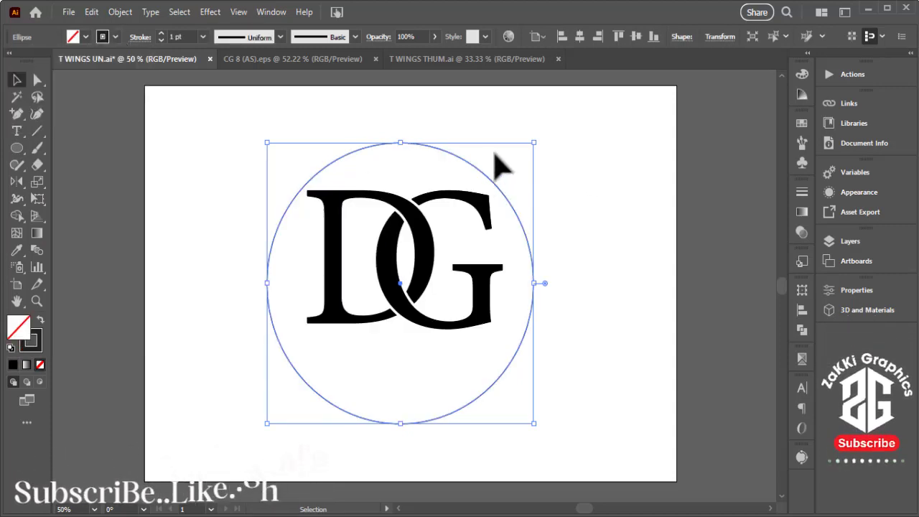
left_click(162, 34)
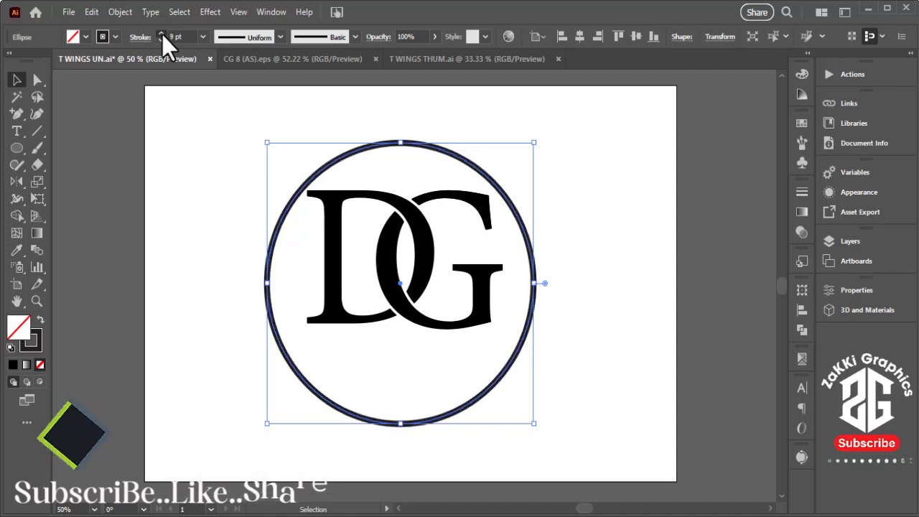
left_click(162, 34)
left_click(164, 36)
left_click(164, 35)
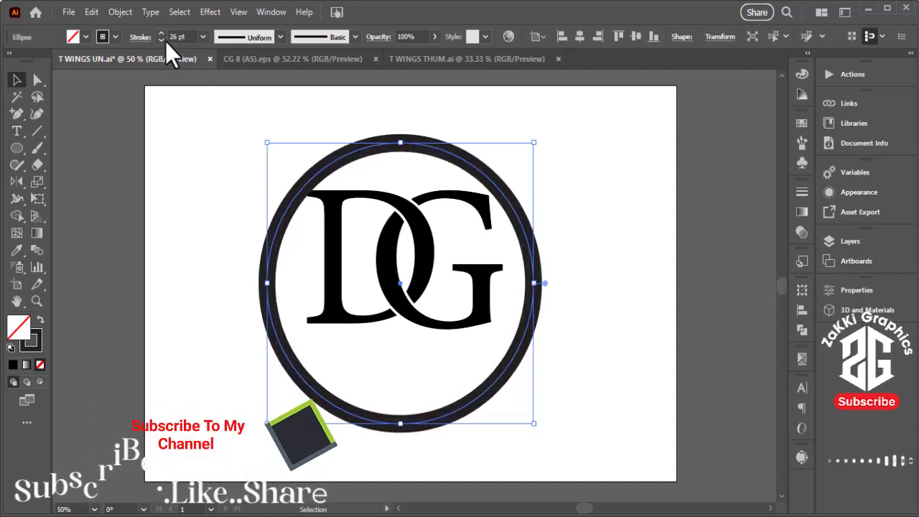
left_click(161, 41)
left_click(161, 41)
left_click(120, 11)
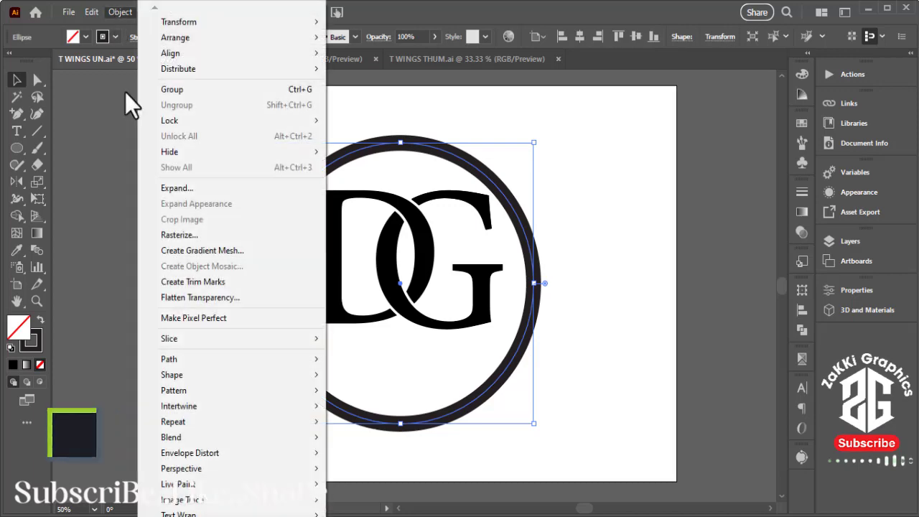
- Expand the ring into shapes and centre the letters horizontally and vertically within it
left_click(183, 189)
left_click(242, 329)
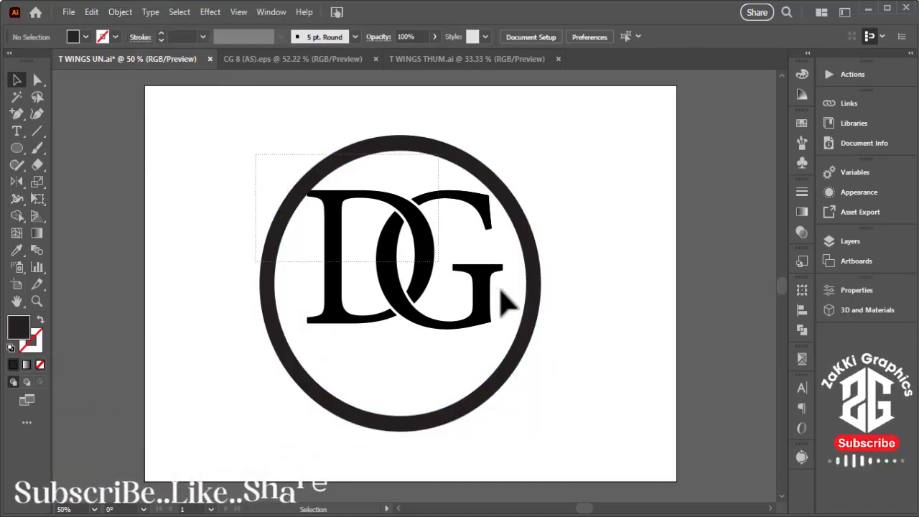
left_click(803, 311)
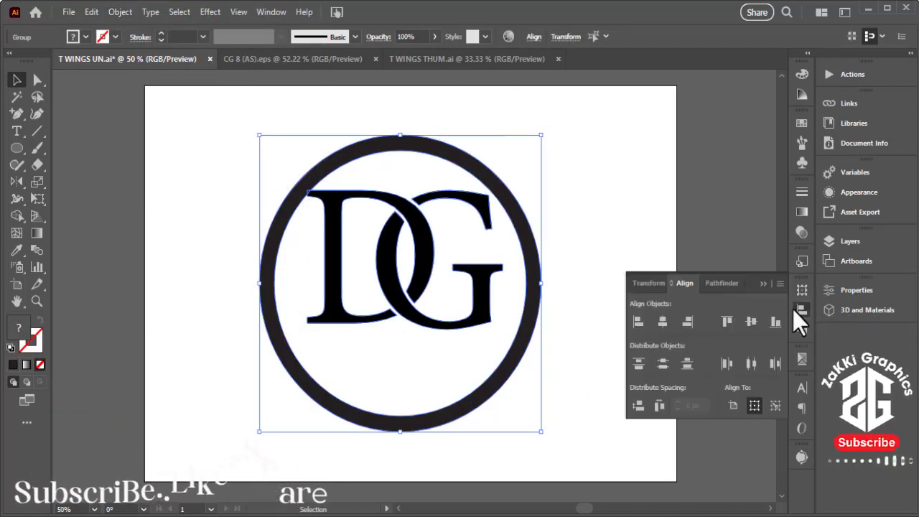
left_click(662, 322)
left_click(751, 322)
left_click(764, 283)
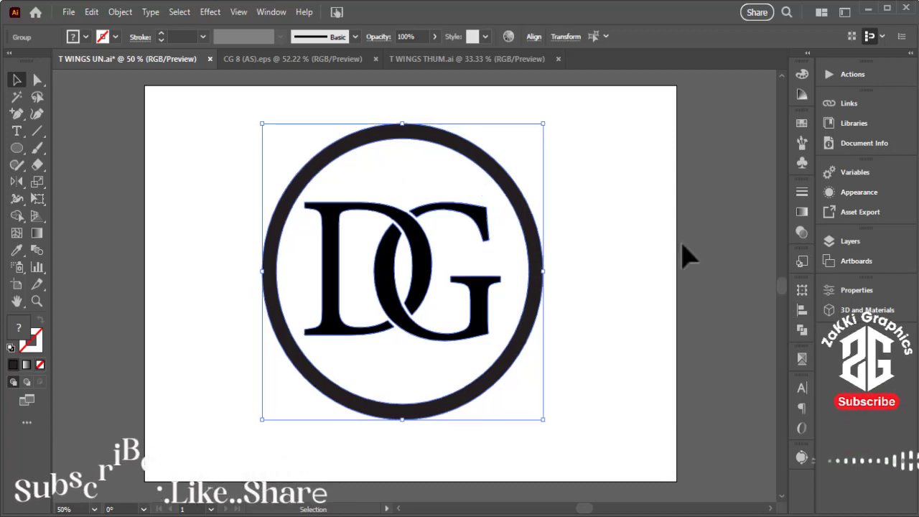
- Enlarge the DG letters inside the ring, then shrink and reposition the whole logo
left_click(589, 288)
left_click(488, 323)
mouse_move(493, 195)
left_mouse_down()
mouse_move(540, 183)
mouse_move(524, 180)
left_mouse_up()
left_click(615, 219)
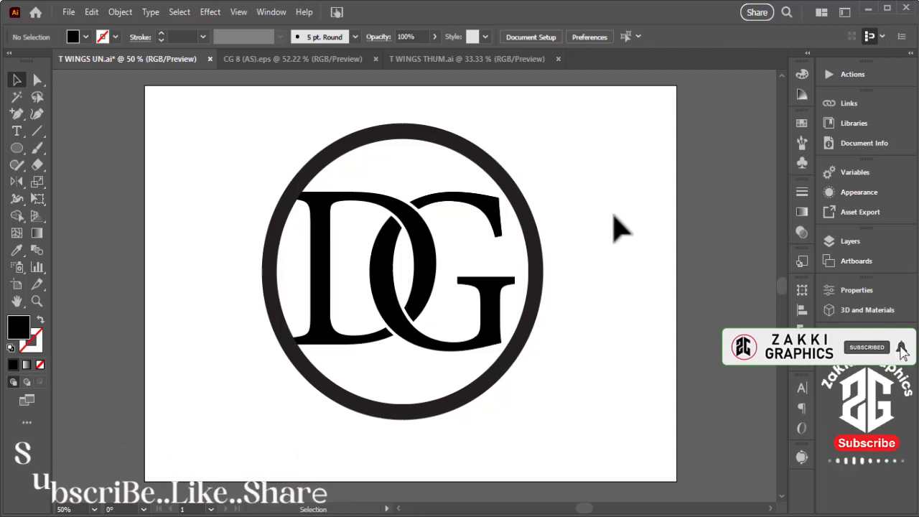
left_click_drag(215, 170, 578, 395)
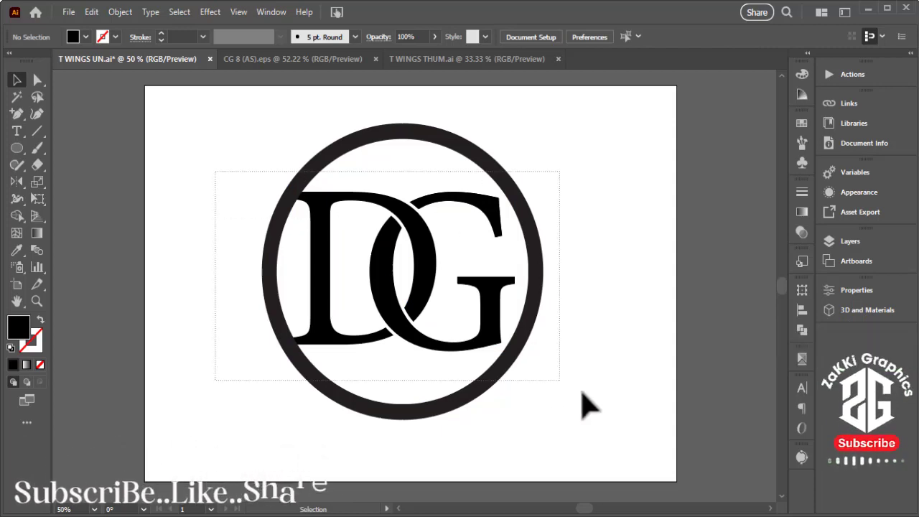
left_click_drag(546, 132, 525, 153)
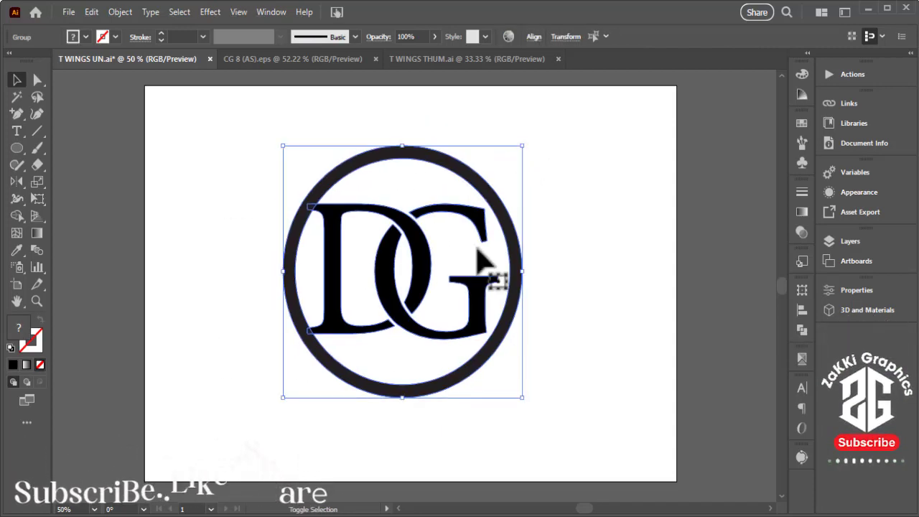
left_click_drag(482, 327, 469, 310)
left_click(537, 375)
- Add a 21 pt text line reading 'COMPANY NAME' below the logo
key("t")
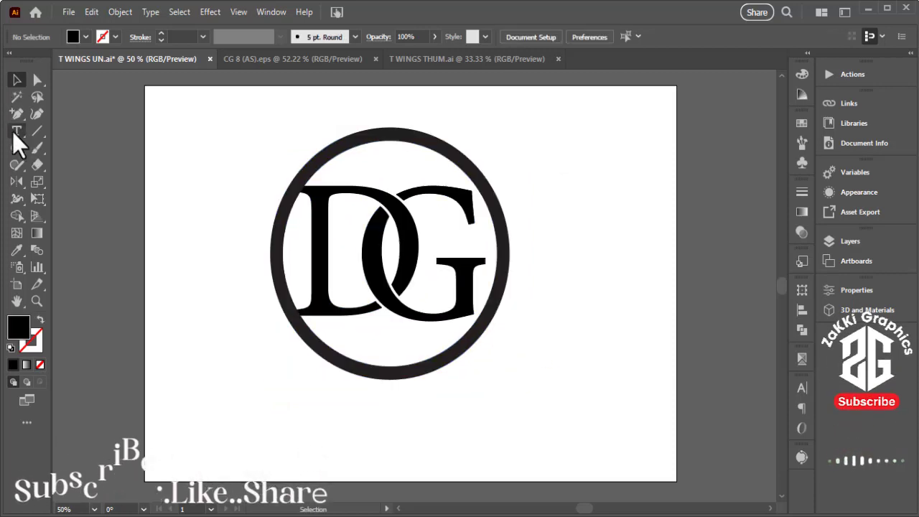
left_click(293, 451)
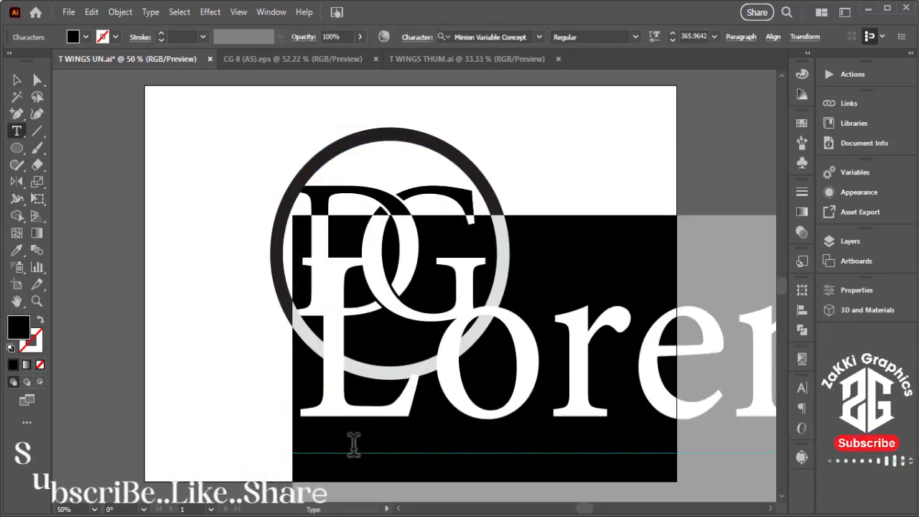
left_click(715, 37)
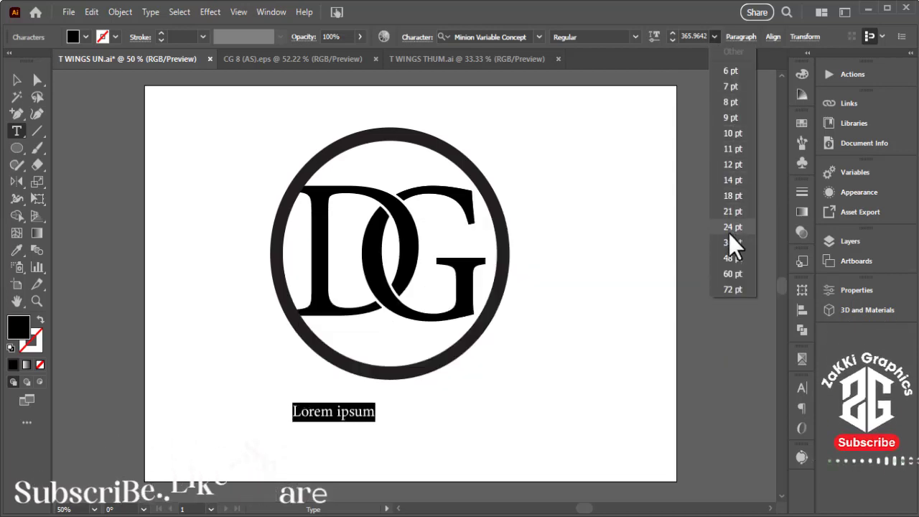
left_click(733, 212)
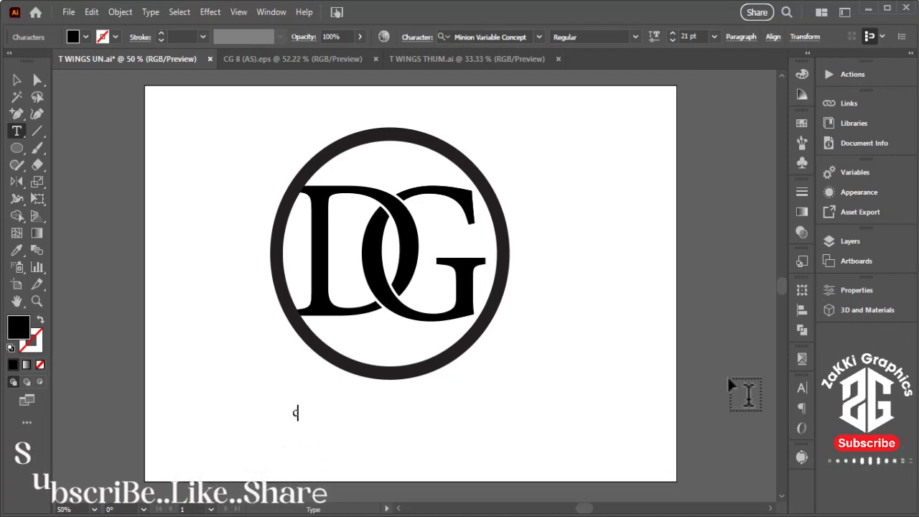
type("o")
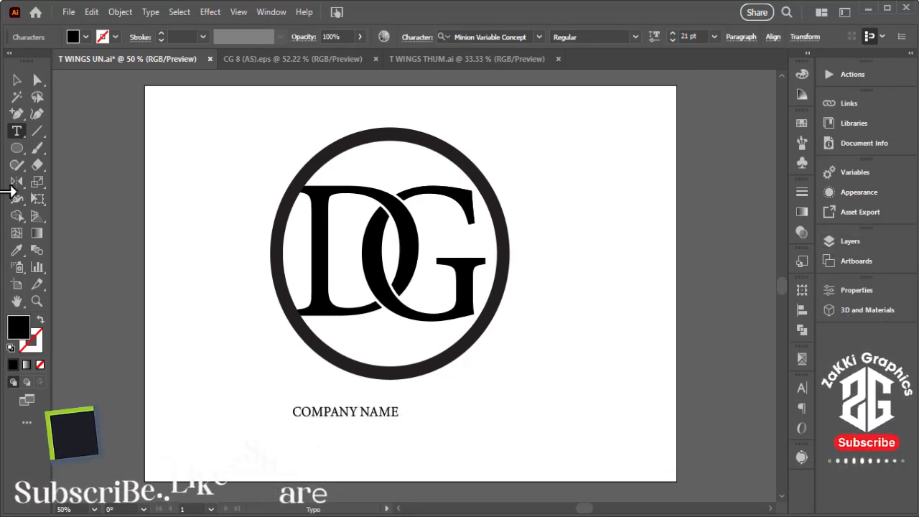
- Enlarge the COMPANY NAME text to the ring's width and centre it under the logo
left_click(17, 80)
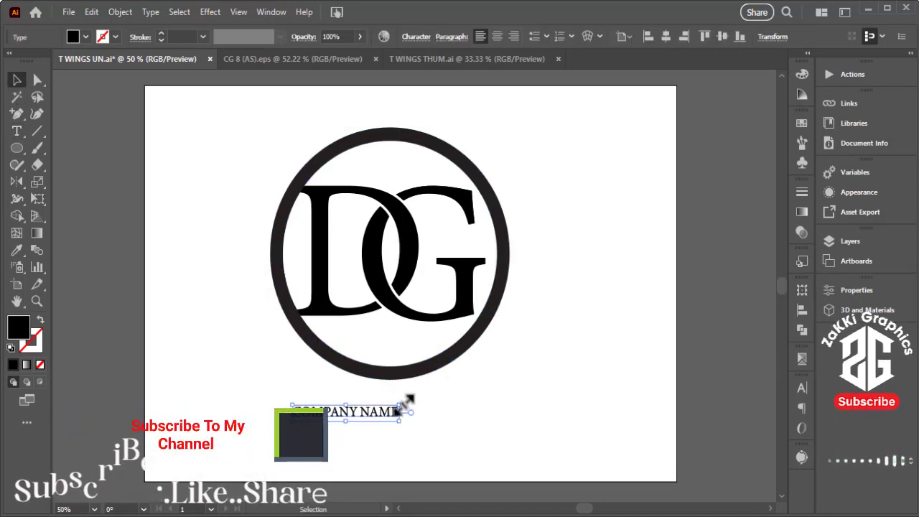
left_click_drag(400, 405, 491, 379)
left_click_drag(443, 433, 486, 428)
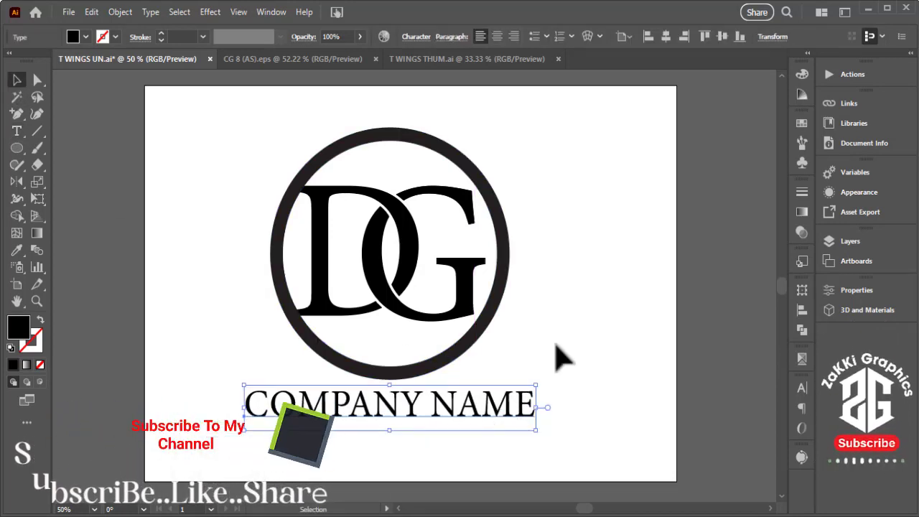
left_click(558, 361)
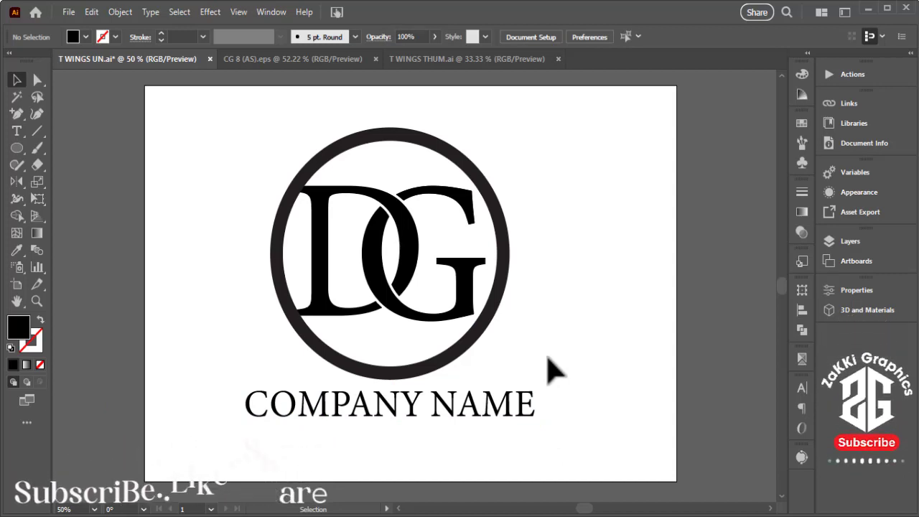
key("z")
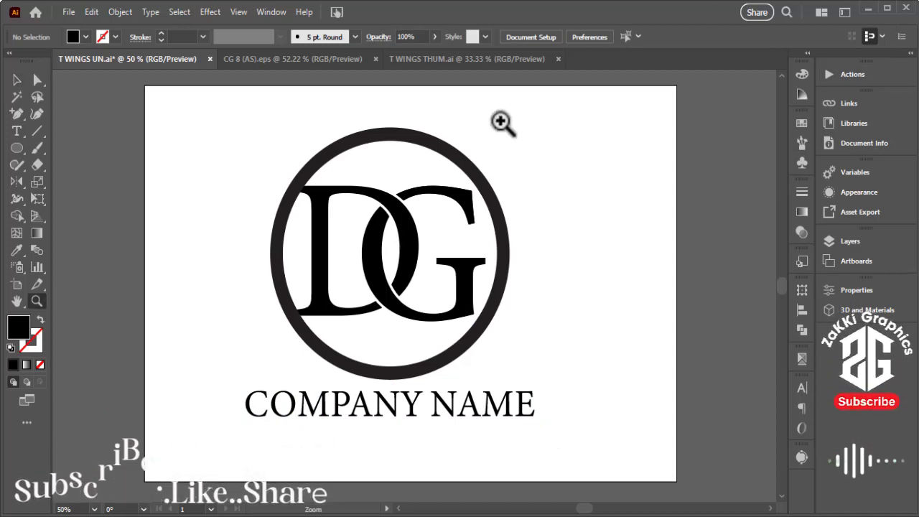
left_click_drag(477, 189, 436, 208)
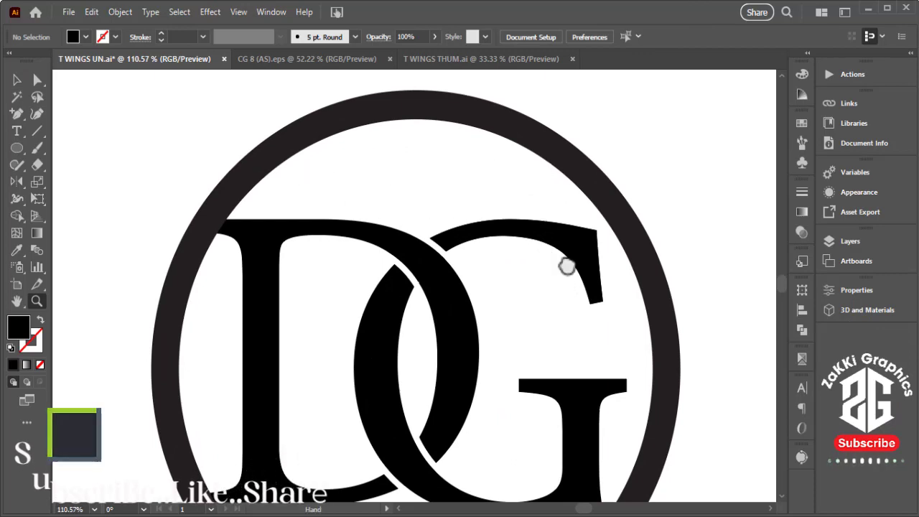
left_click_drag(551, 332, 544, 199)
key("ctrl+minus")
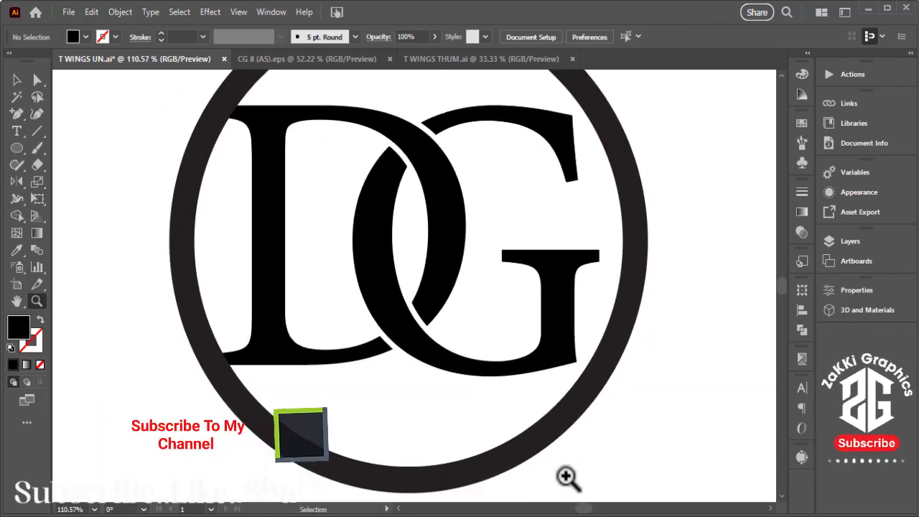
key("ctrl+minus")
key("ctrl+minus")
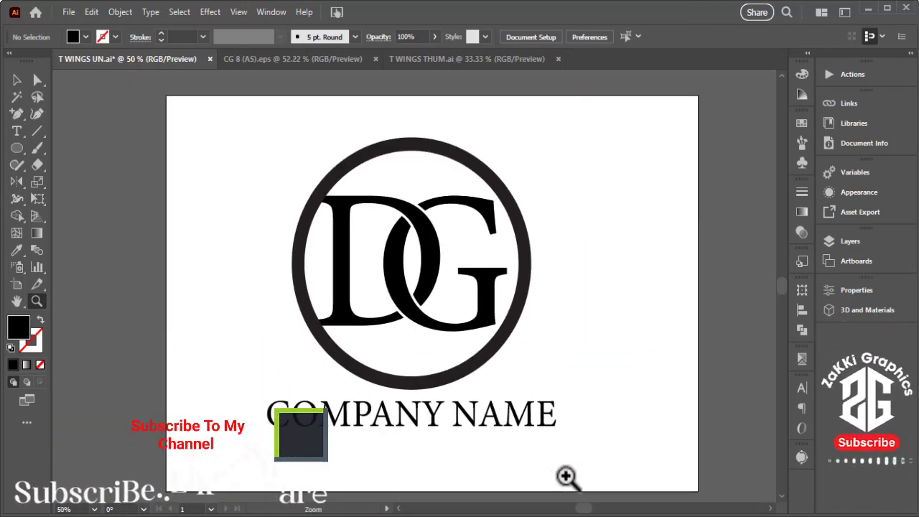